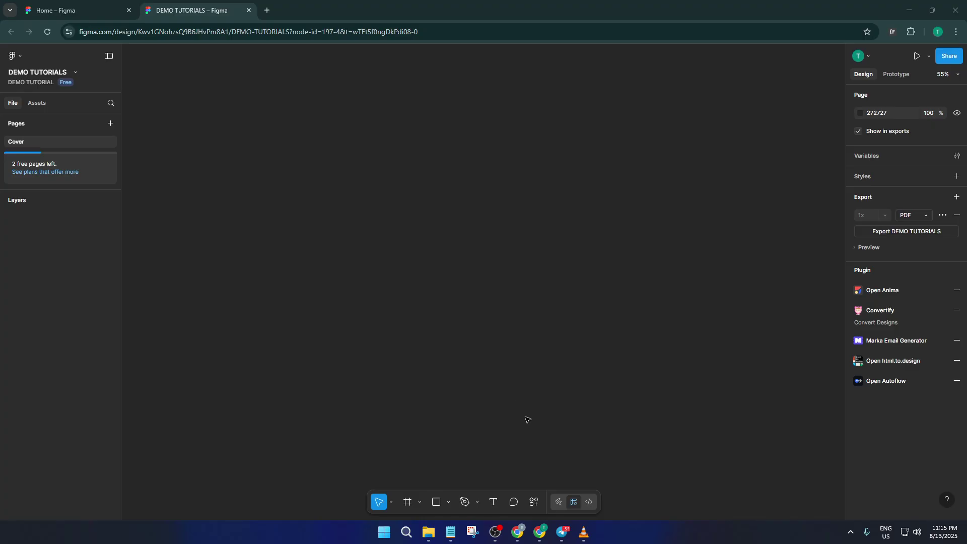
Search Figma's plugins and widgets for 'html to design'
{"action": "left_click", "coordinate": [536, 501]}
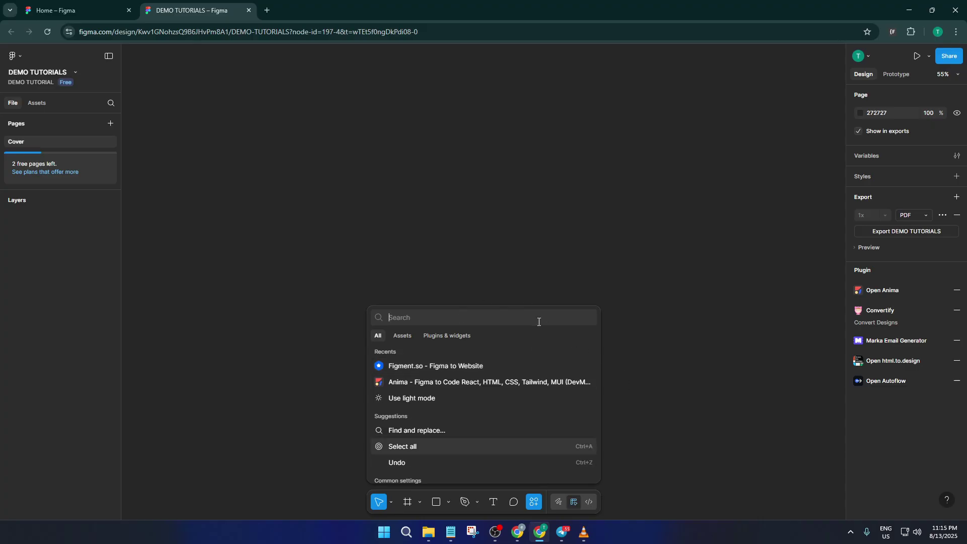
{"action": "left_click", "coordinate": [461, 336]}
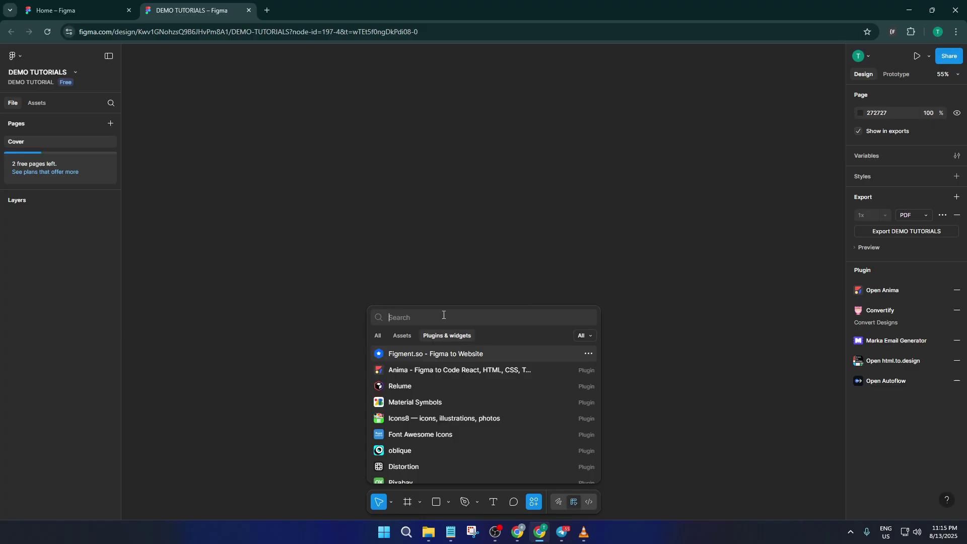
{"action": "type", "text": "html"}
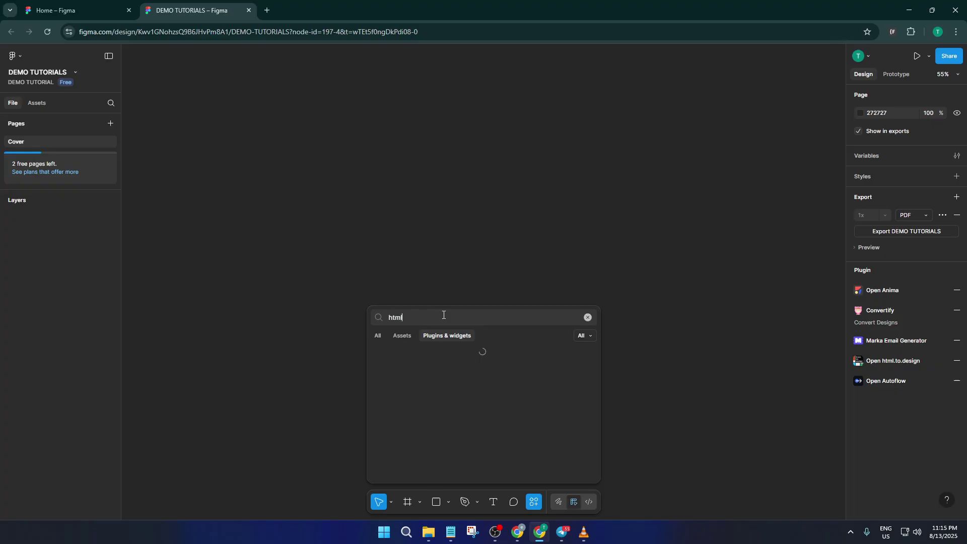
{"action": "type", "text": " to desig"}
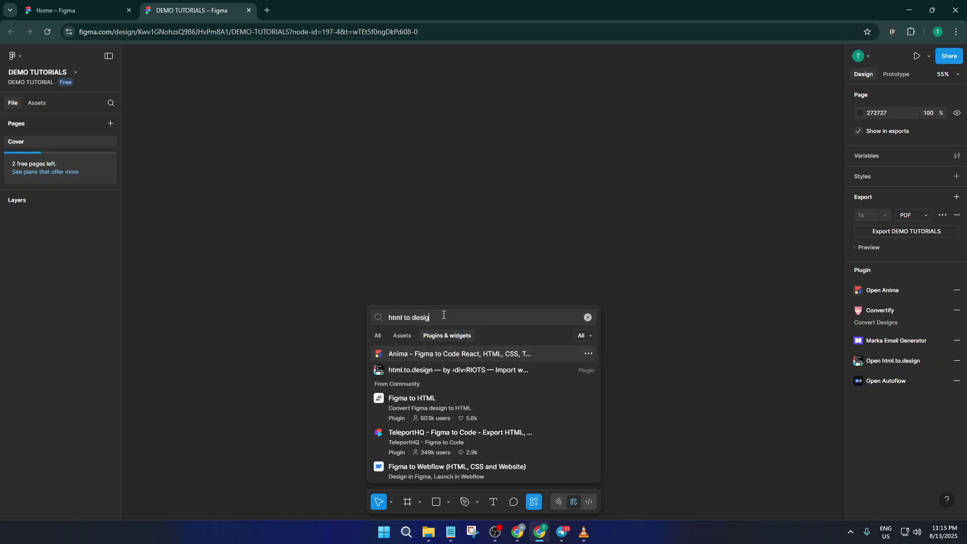
{"action": "type", "text": "n"}
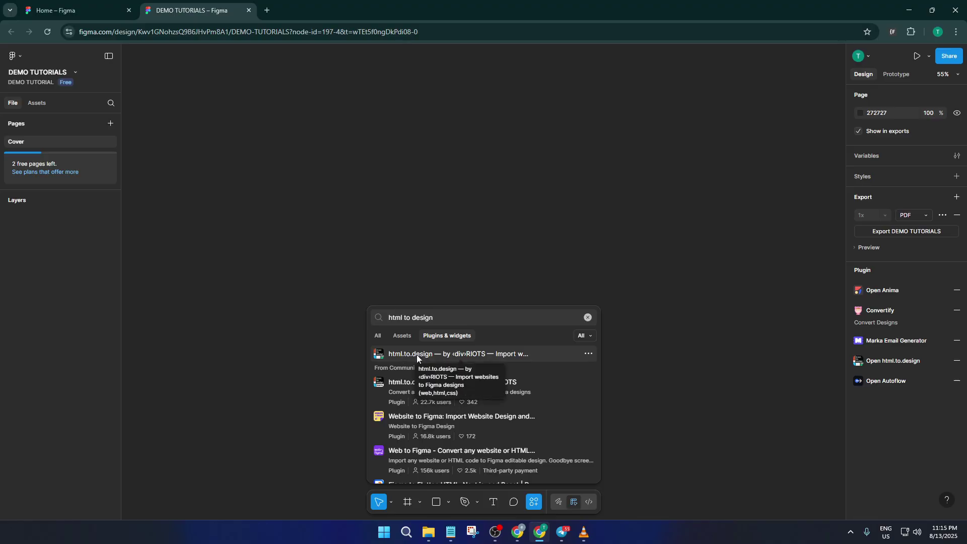
{"action": "left_click", "coordinate": [416, 355]}
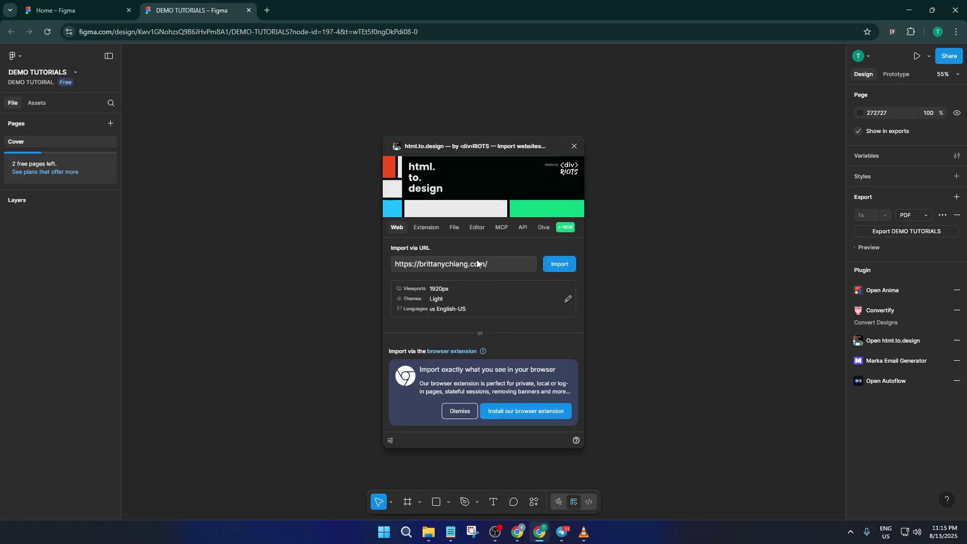
{"action": "triple_click", "coordinate": [478, 260]}
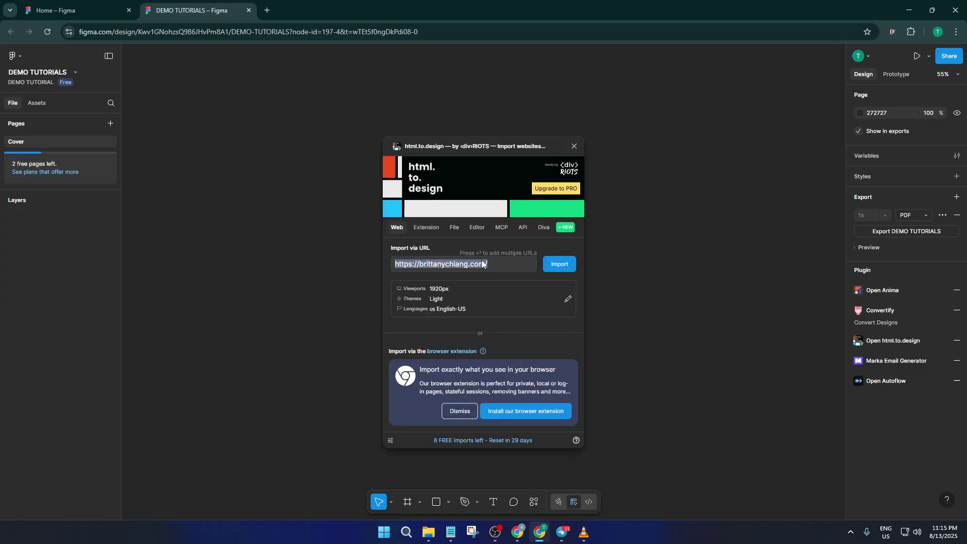
{"action": "type", "text": "www."}
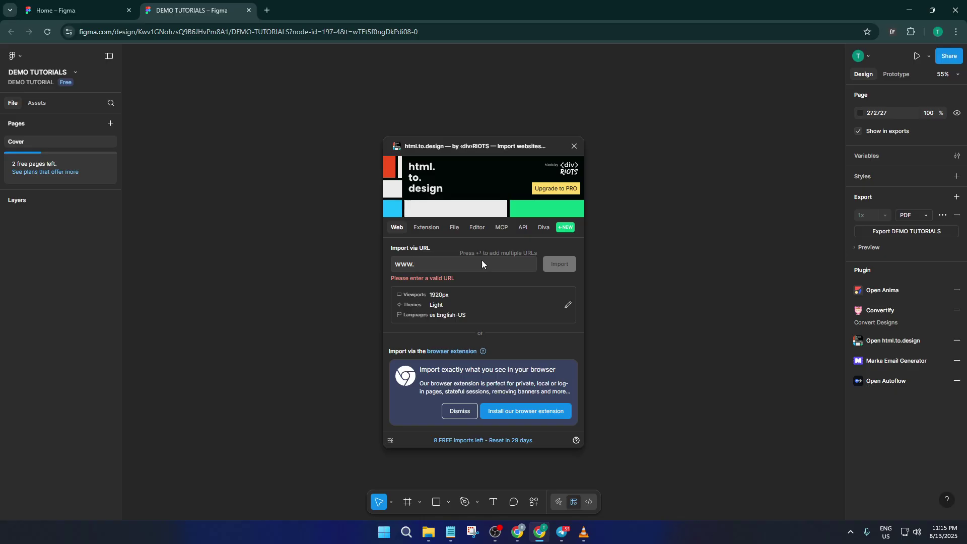
{"action": "type", "text": "netflix.com"}
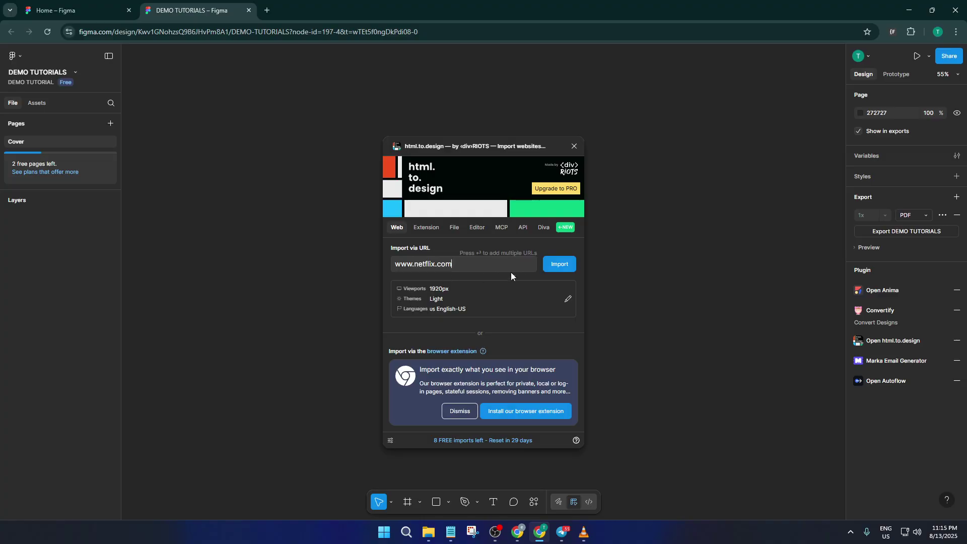
{"action": "left_click", "coordinate": [558, 264]}
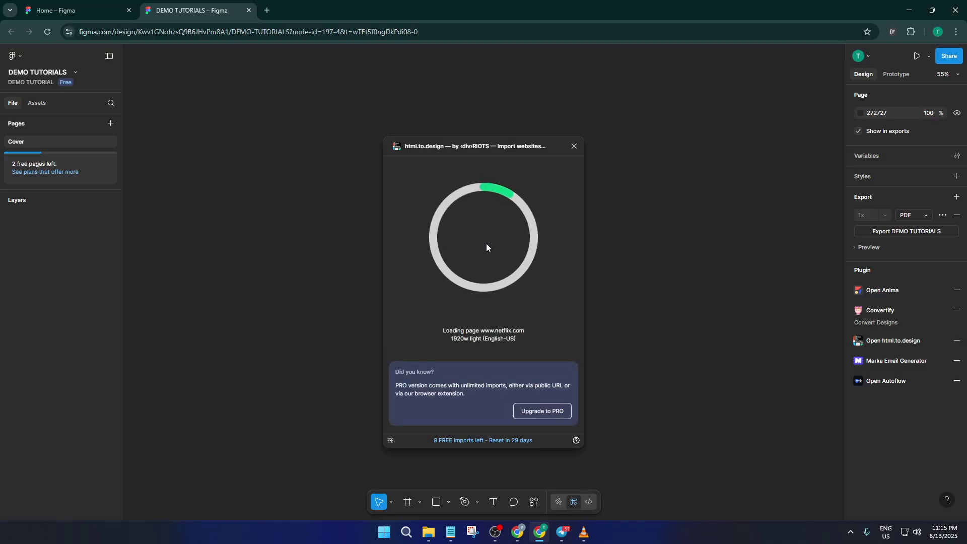
{"action": "left_click_drag", "start_coordinate": [532, 149], "coordinate": [629, 100]}
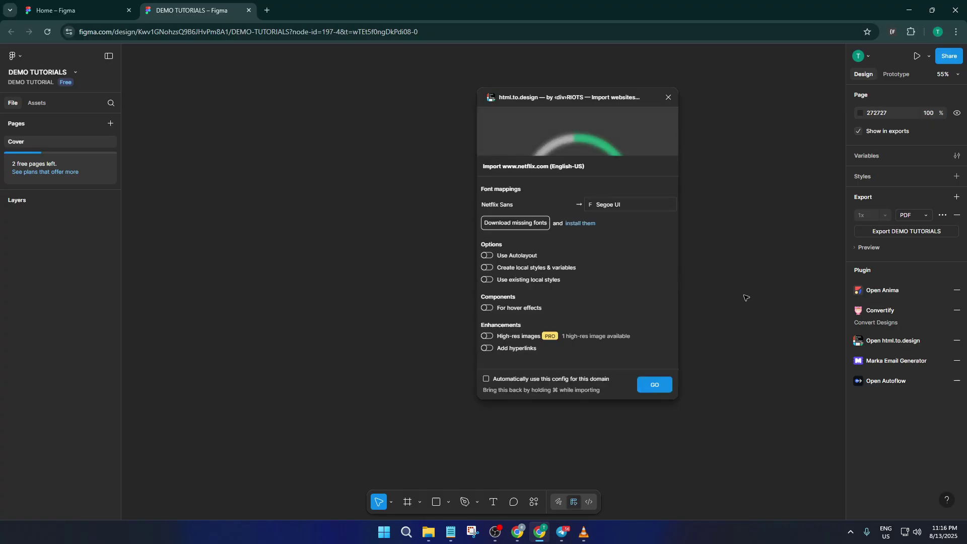
Import Netflix as the '1920w light' frame and zoom out to view the whole frame
{"action": "left_click", "coordinate": [654, 385]}
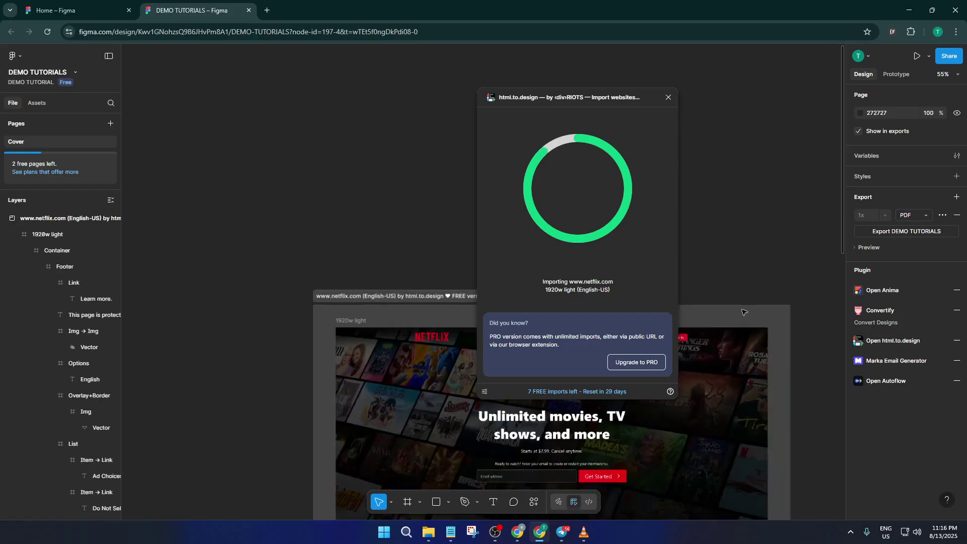
{"action": "scroll", "coordinate": [733, 282], "scroll_direction": "down", "scroll_amount": 3}
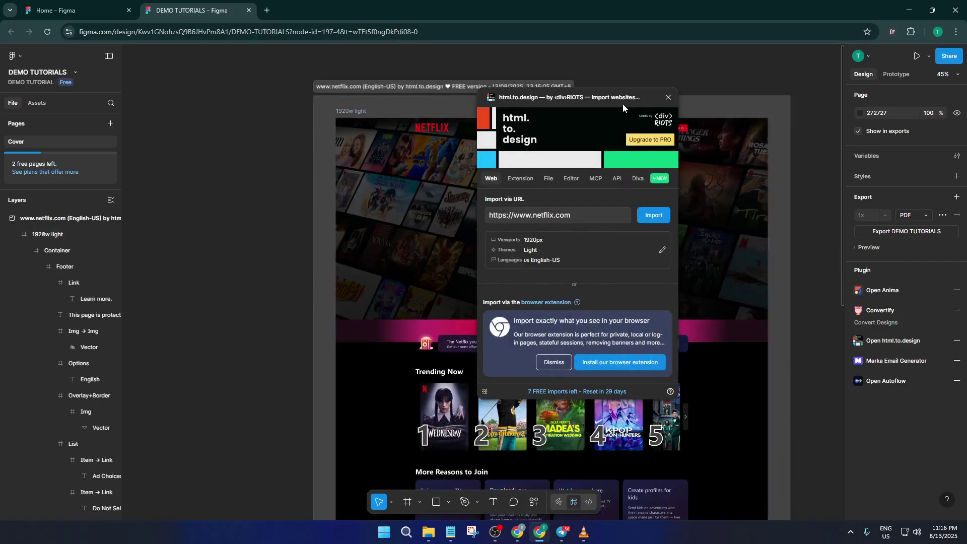
{"action": "left_click_drag", "start_coordinate": [623, 104], "coordinate": [622, 100]}
{"action": "scroll", "coordinate": [743, 217], "scroll_direction": "down", "scroll_amount": 5}
{"action": "scroll", "coordinate": [751, 238], "scroll_direction": "down", "scroll_amount": 2}
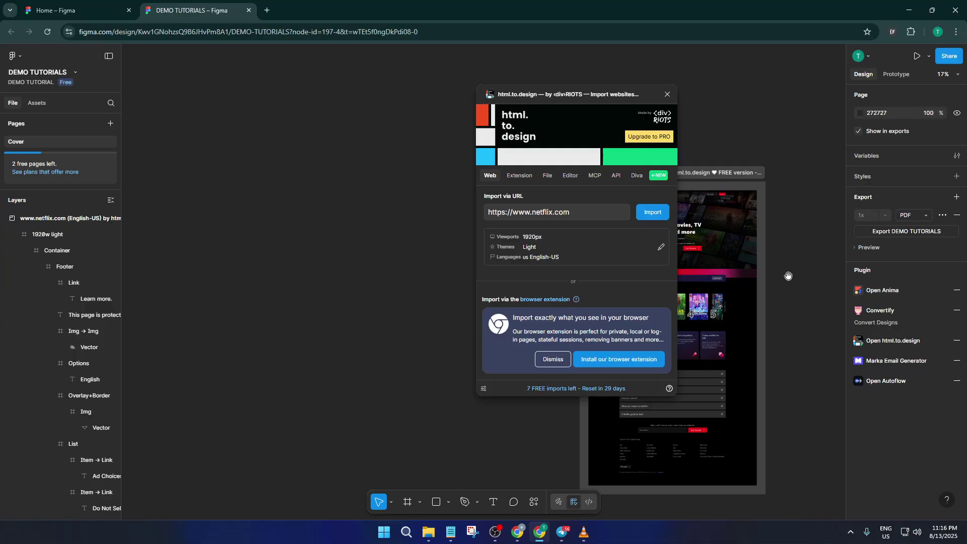
{"action": "left_click_drag", "start_coordinate": [789, 278], "coordinate": [705, 201]}
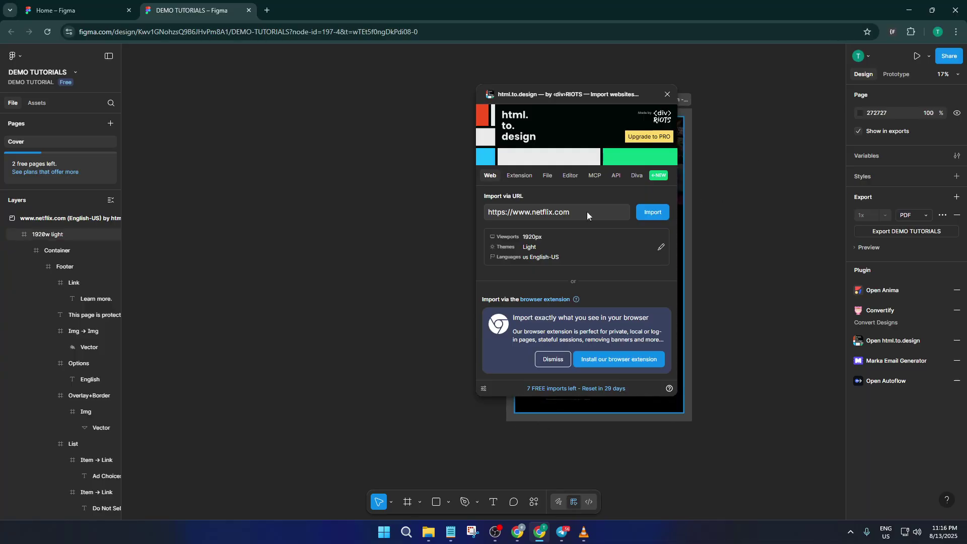
Add the 390 px mobile viewport to the html.to.design import options
{"action": "left_click", "coordinate": [555, 237]}
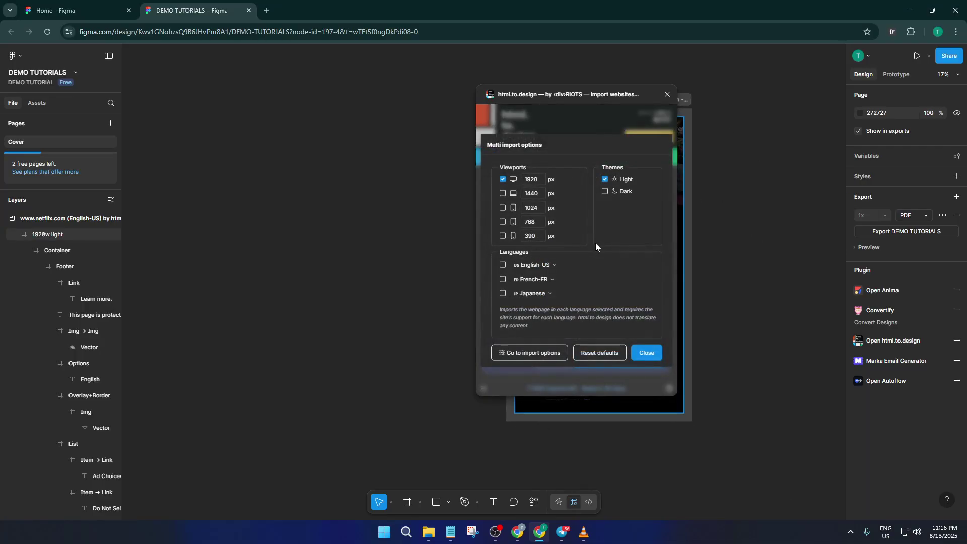
{"action": "left_click", "coordinate": [503, 237]}
{"action": "left_click", "coordinate": [645, 353]}
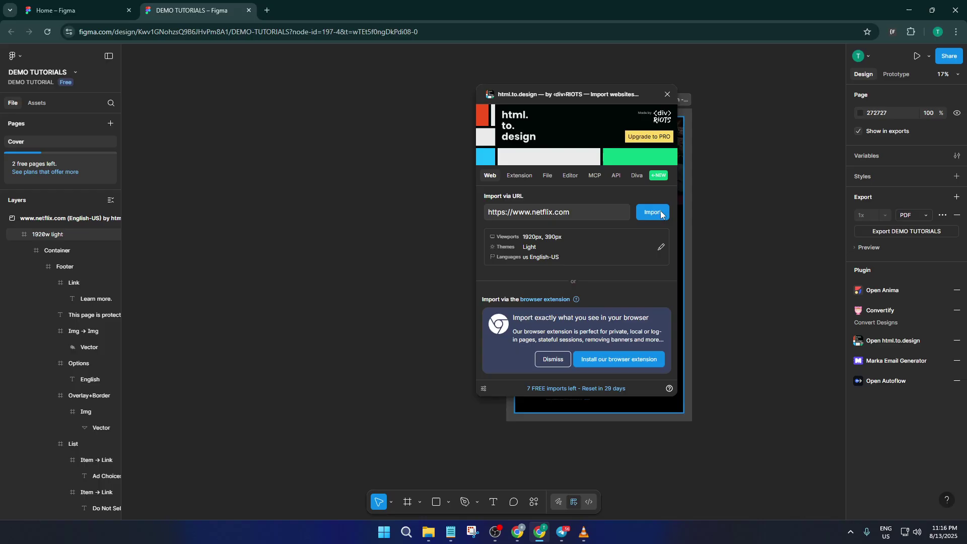
{"action": "left_click", "coordinate": [715, 210]}
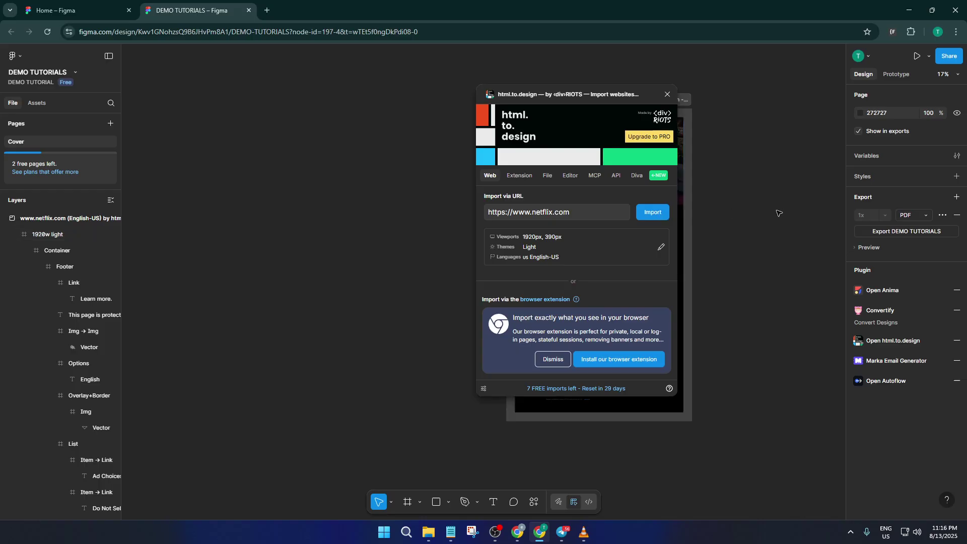
{"action": "left_click_drag", "start_coordinate": [760, 206], "coordinate": [670, 213]}
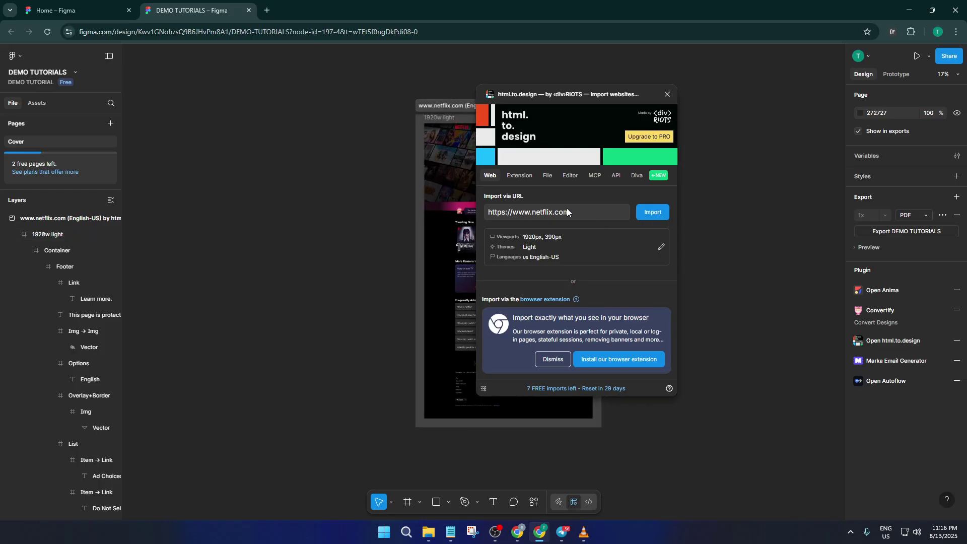
Drop the 1920 px viewport, keeping only 390 px, and start the mobile import
{"action": "left_click", "coordinate": [661, 246]}
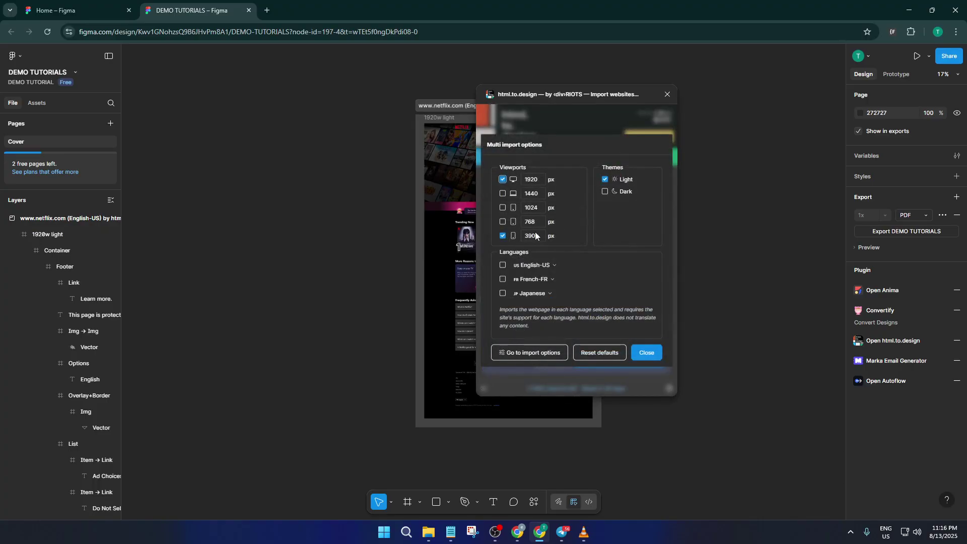
{"action": "left_click", "coordinate": [503, 179]}
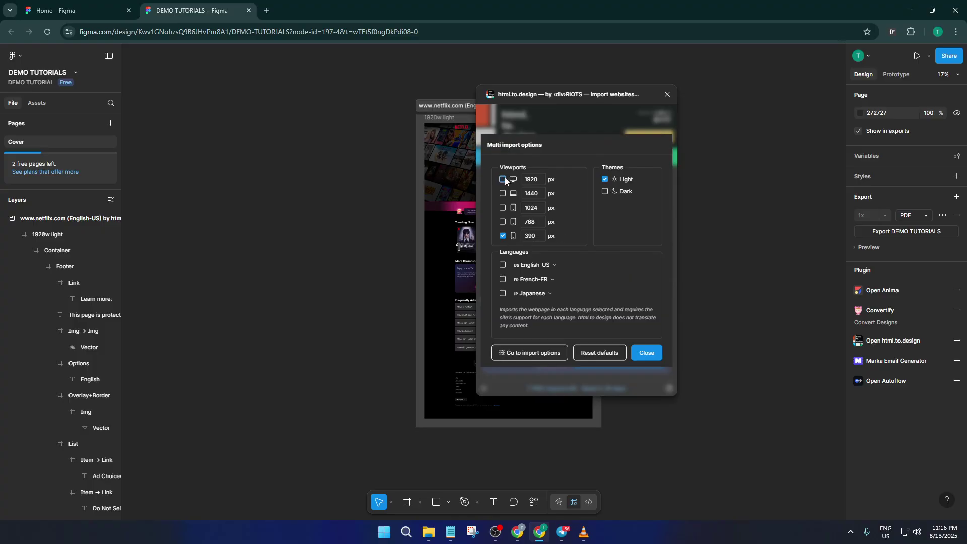
{"action": "left_click", "coordinate": [647, 353]}
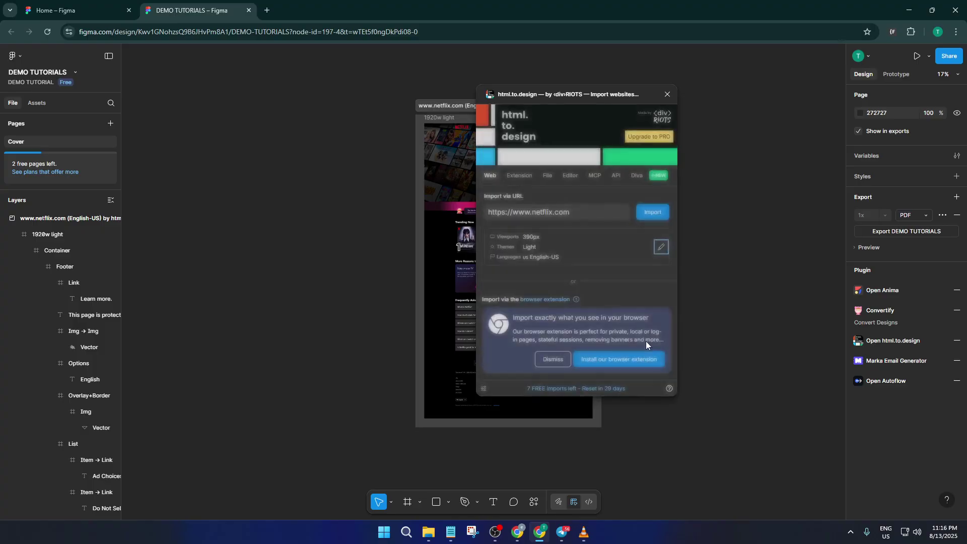
{"action": "left_click", "coordinate": [655, 212]}
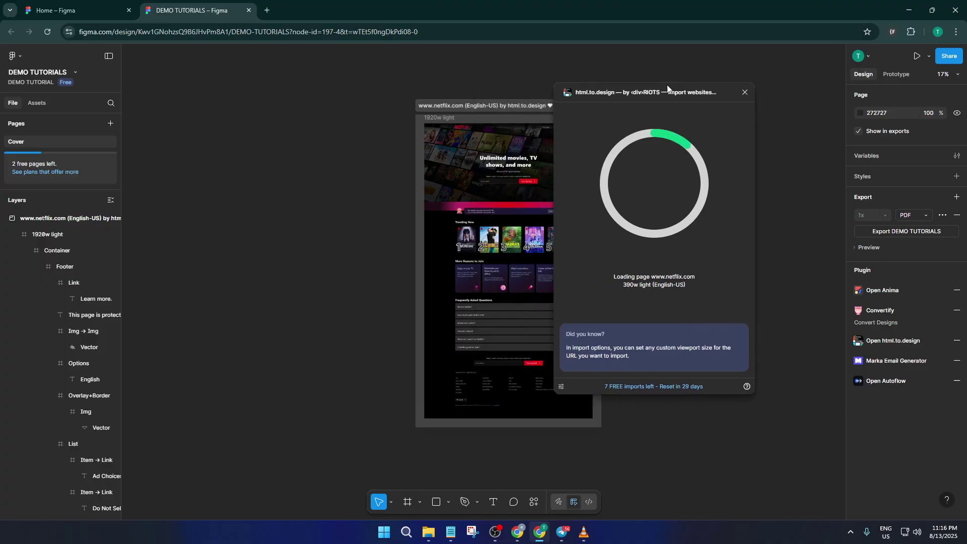
Shift the loading plugin window right and zoom in on the 1920w Netflix frame
{"action": "left_click_drag", "start_coordinate": [668, 88], "coordinate": [721, 88]}
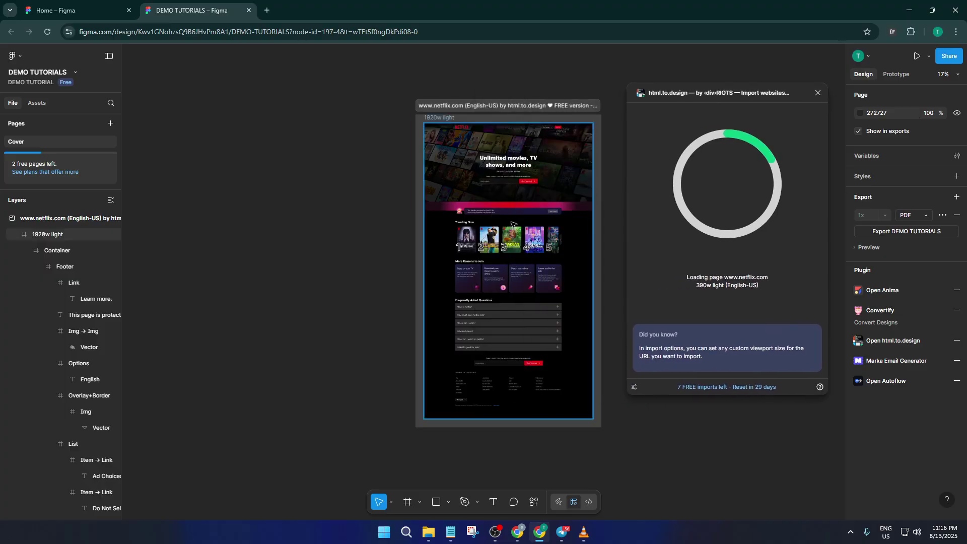
{"action": "scroll", "coordinate": [513, 223], "scroll_direction": "up", "scroll_amount": 5}
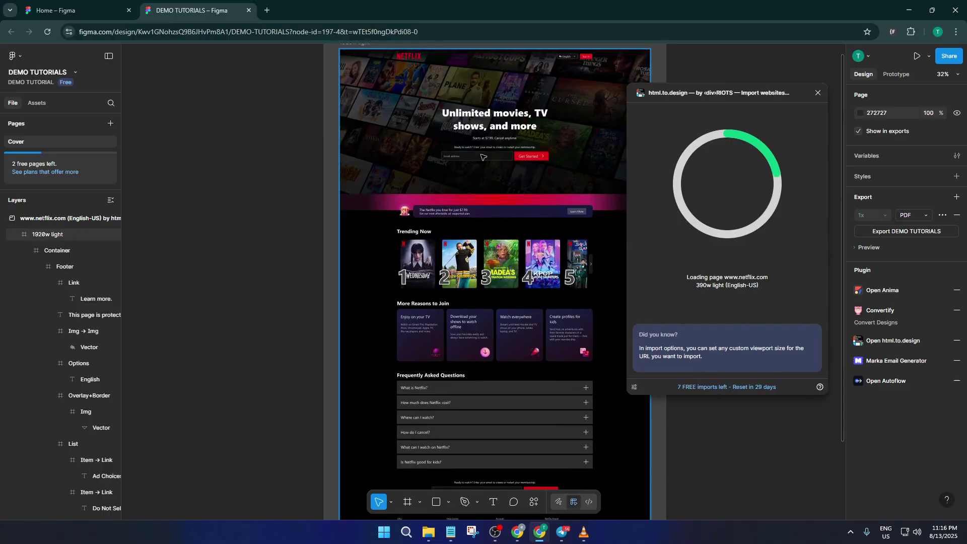
{"action": "scroll", "coordinate": [514, 382], "scroll_direction": "down", "scroll_amount": 2}
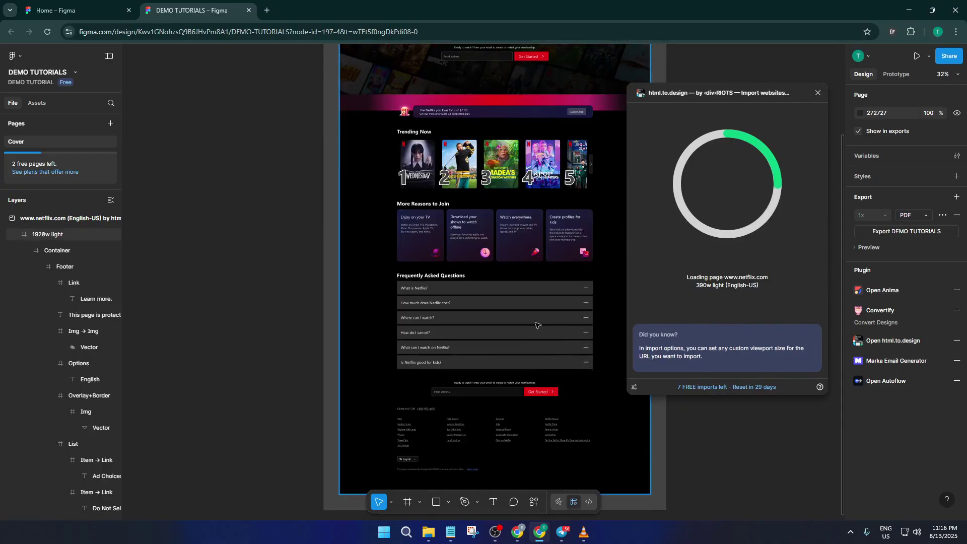
{"action": "scroll", "coordinate": [533, 363], "scroll_direction": "up", "scroll_amount": 1}
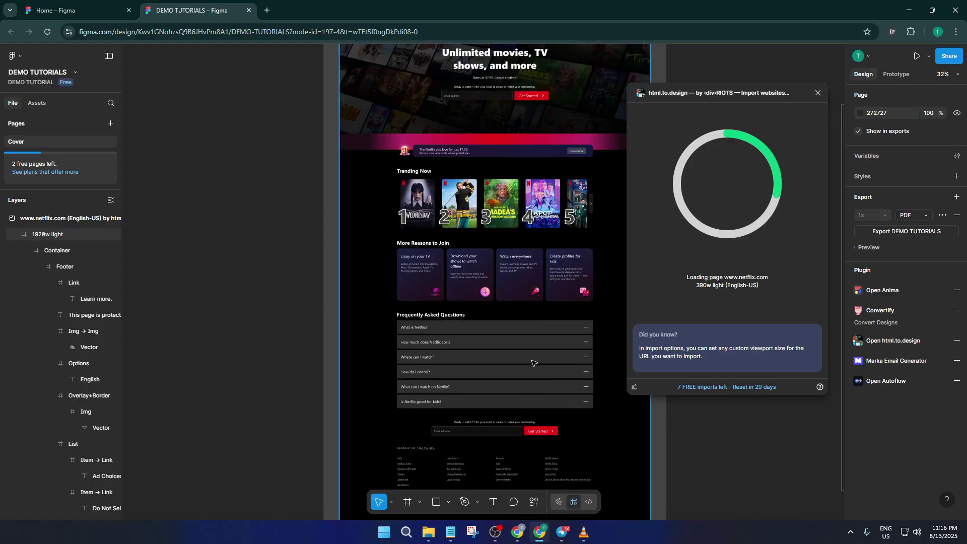
{"action": "scroll", "coordinate": [533, 363], "scroll_direction": "up", "scroll_amount": 3}
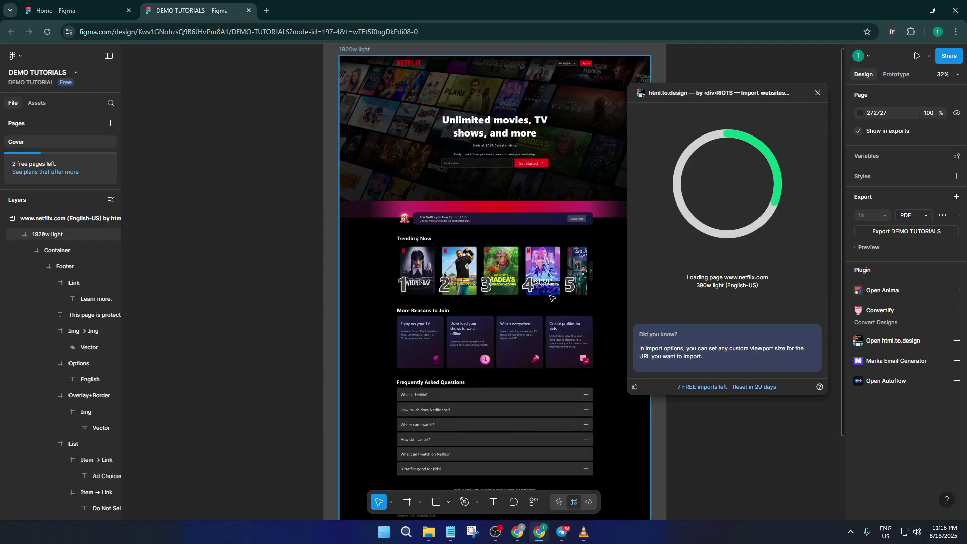
{"action": "scroll", "coordinate": [552, 297], "scroll_direction": "up", "scroll_amount": 2}
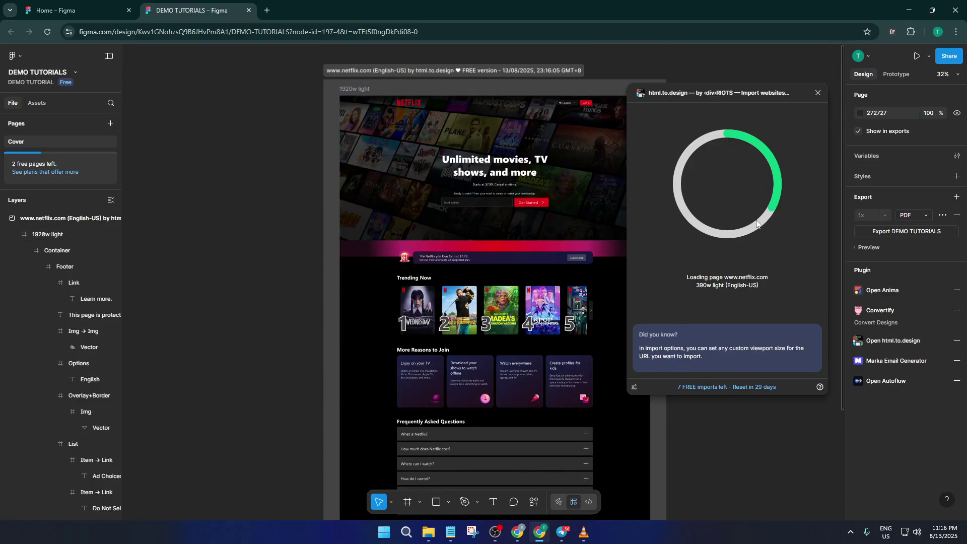